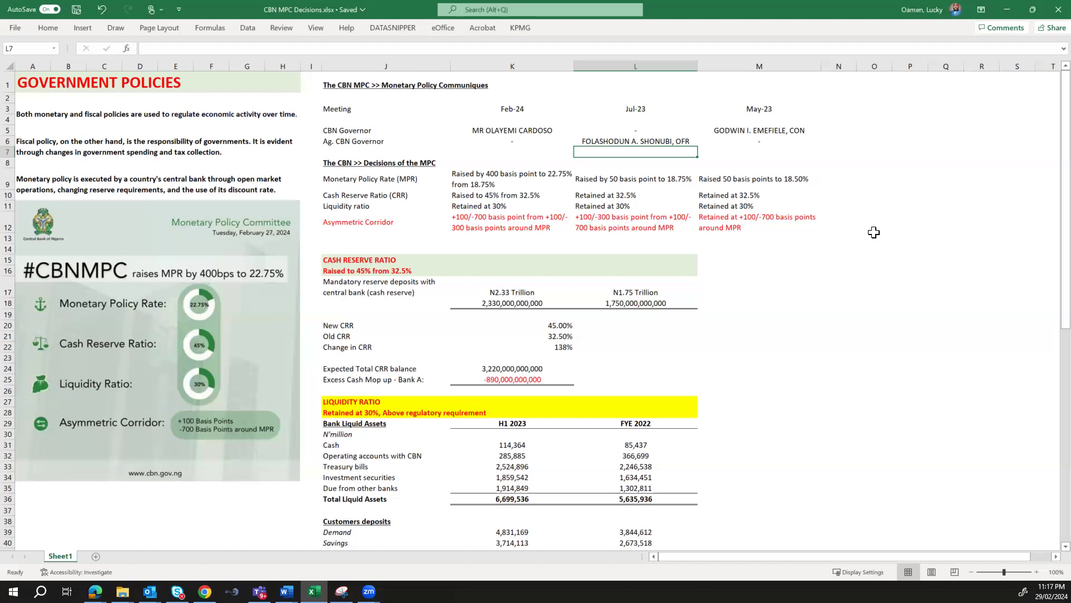
# - Review the May-23 and Jul-23 meeting dates and the Feb-24 chair, MPR, CRR and liquidity-ratio decisions
pyautogui.click(737, 109)
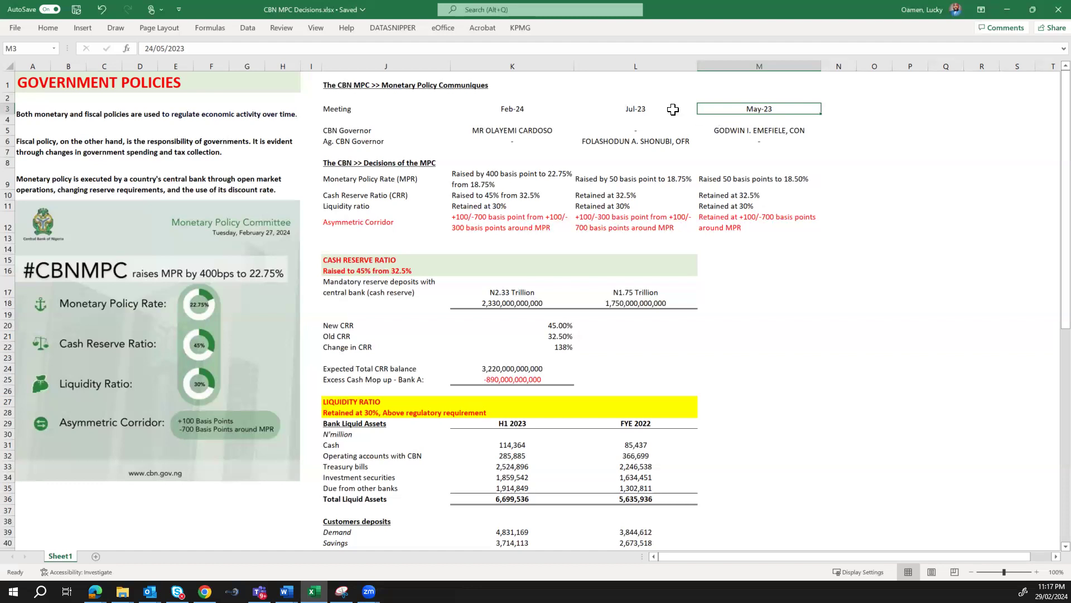
pyautogui.click(645, 108)
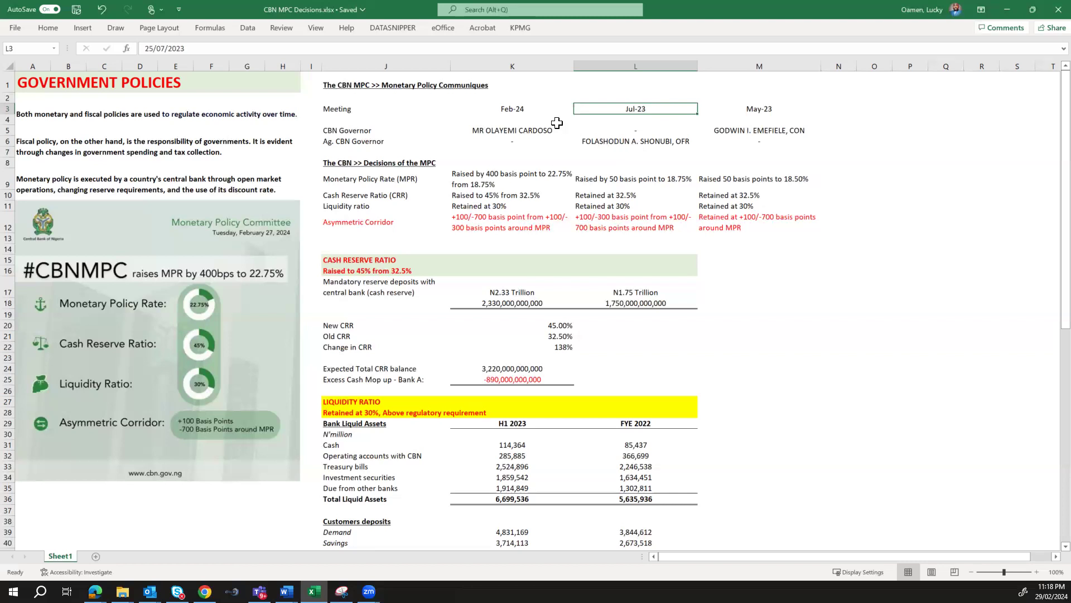
pyautogui.click(507, 131)
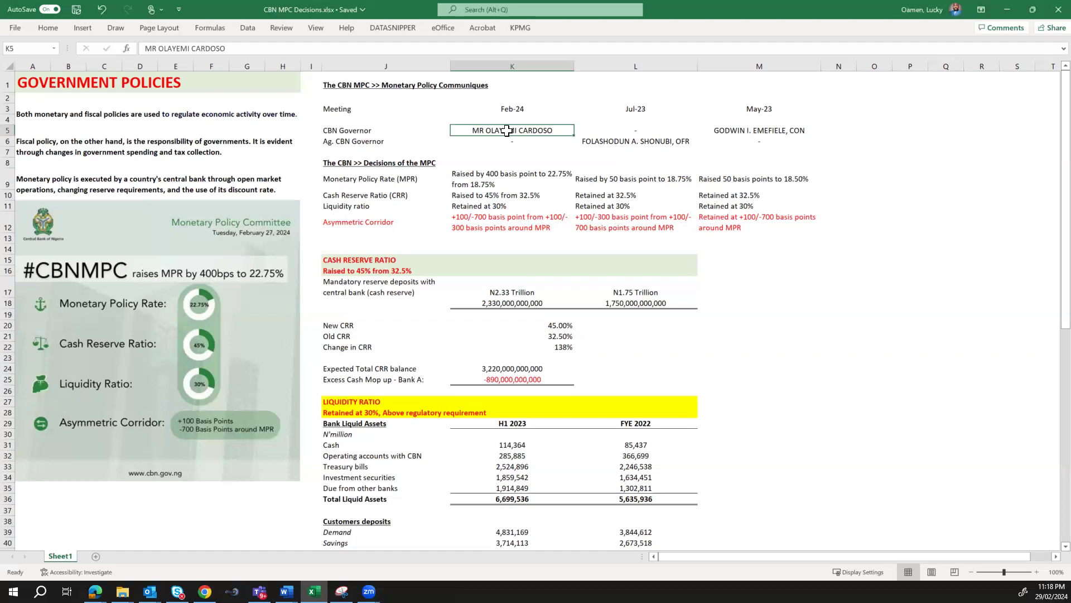
pyautogui.click(518, 173)
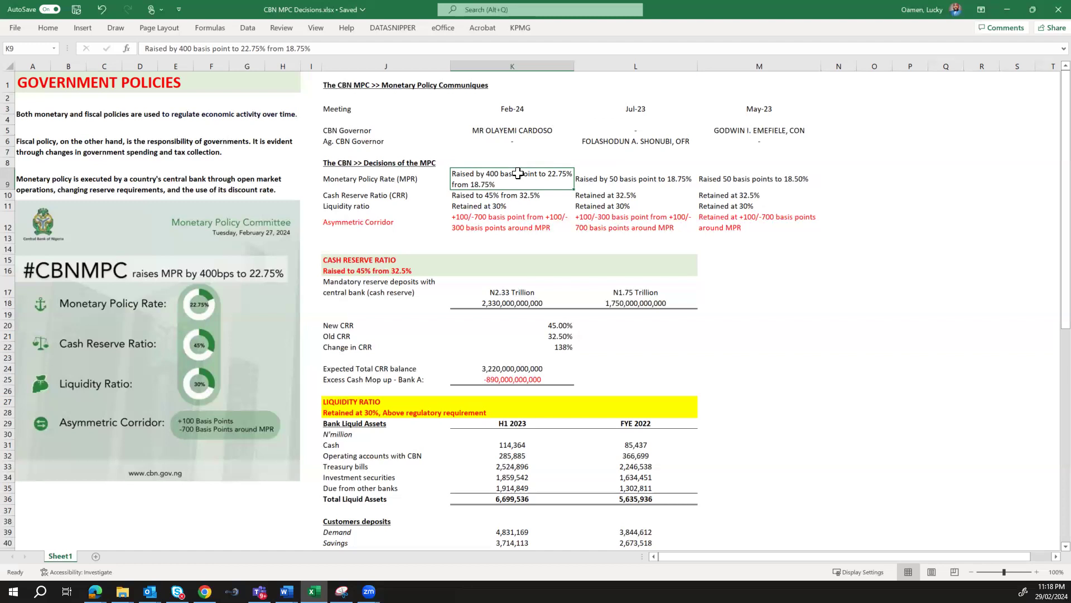
pyautogui.click(516, 195)
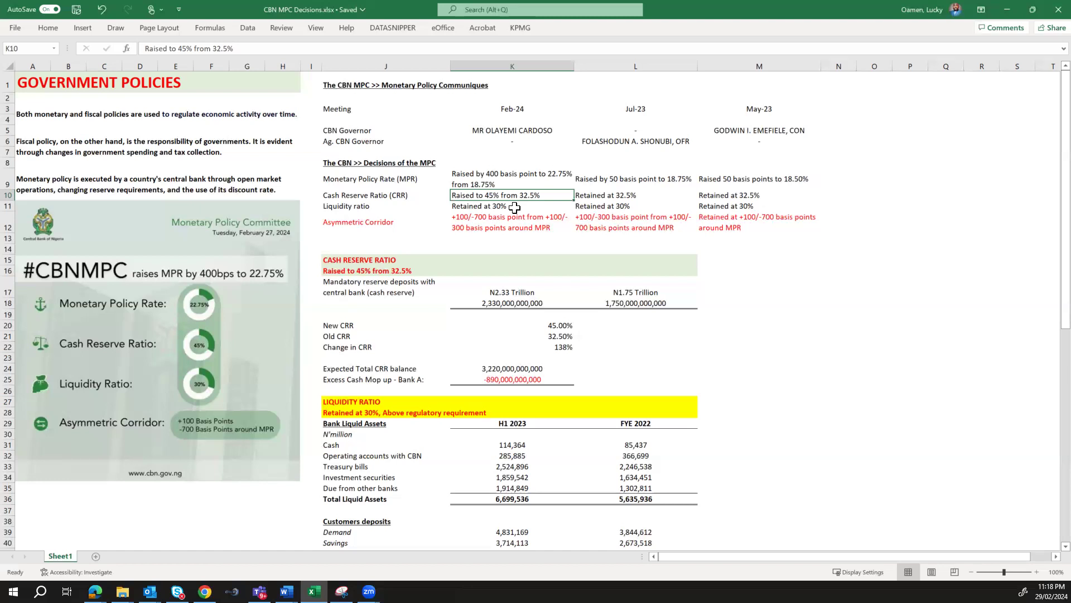
pyautogui.click(515, 207)
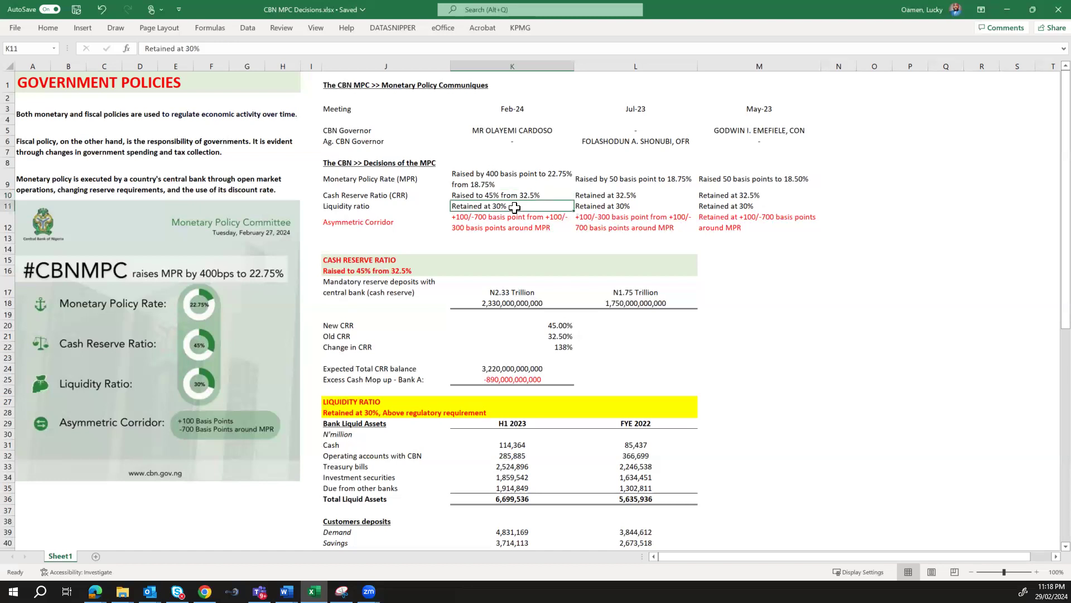
# - Inspect the CRR calculation: 45% new, 32.5% old, the change, expected total CRR balance and excess cash mop-up
pyautogui.click(394, 293)
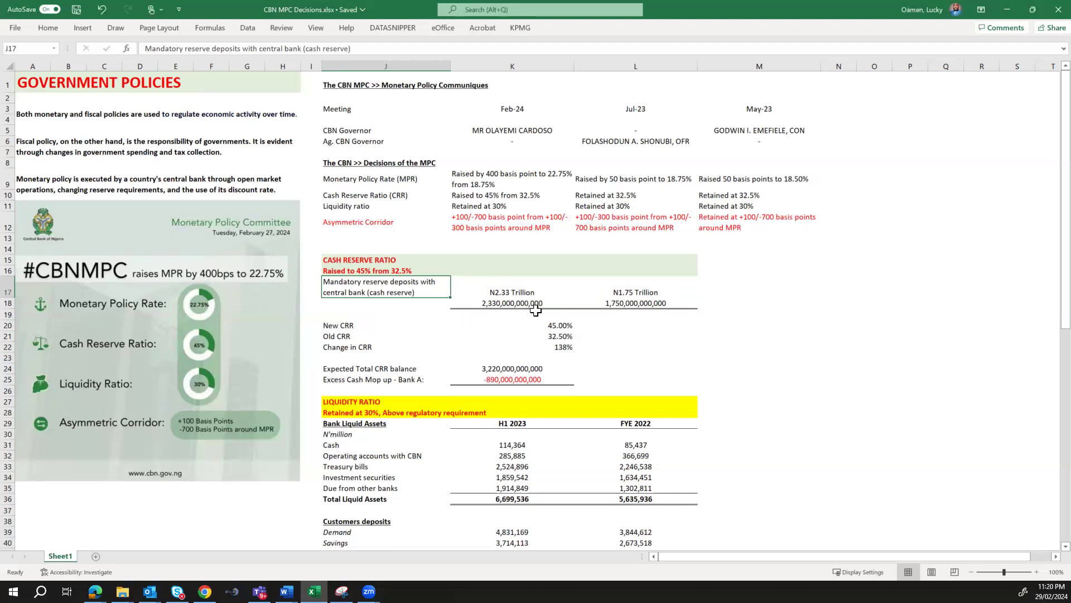
pyautogui.click(567, 328)
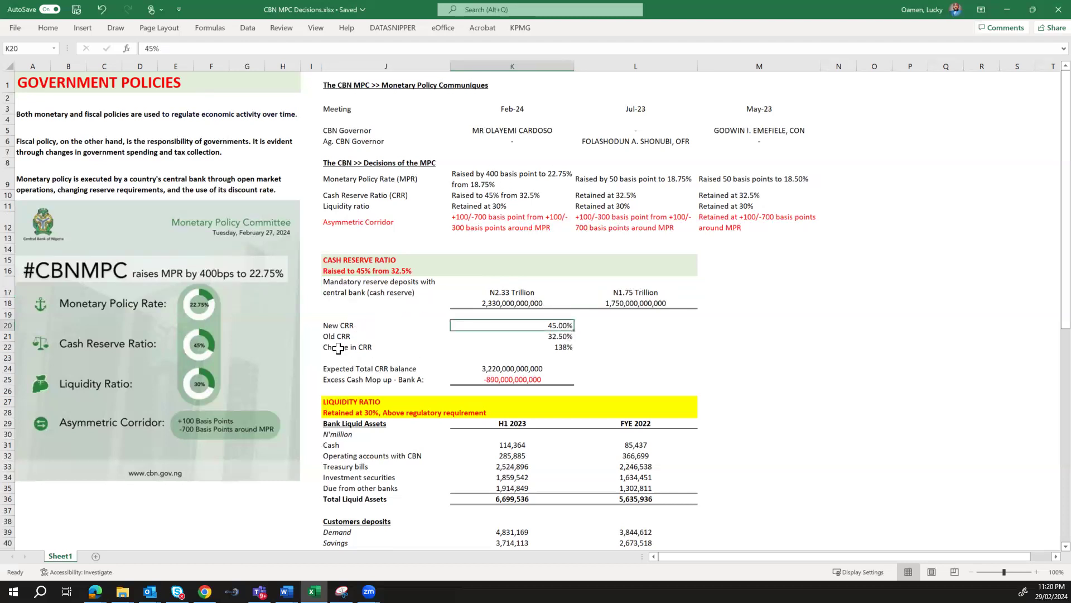
pyautogui.click(564, 338)
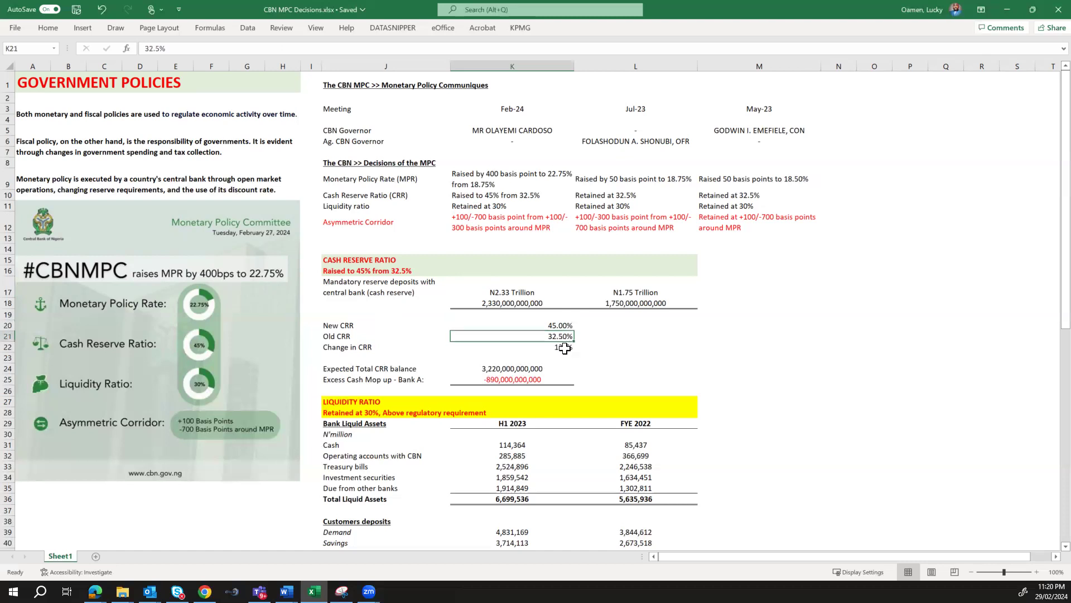
pyautogui.click(565, 348)
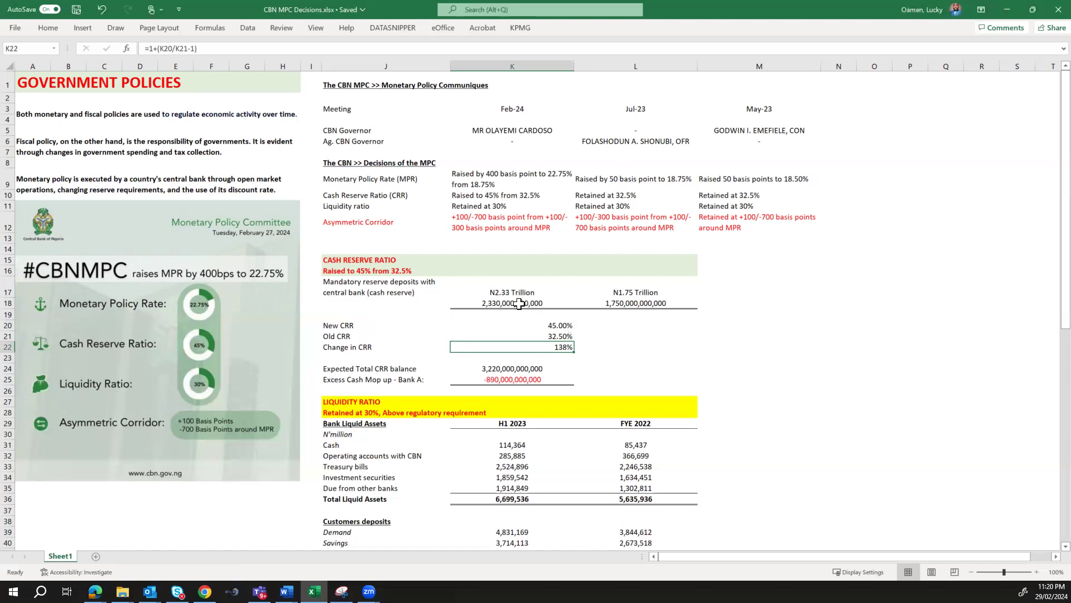
pyautogui.click(537, 369)
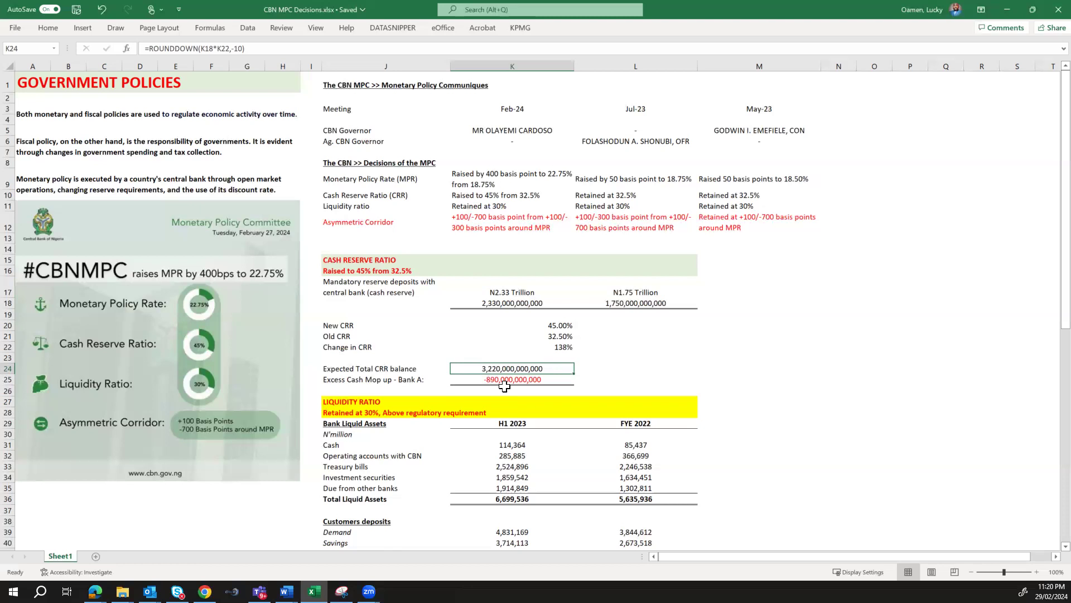
pyautogui.click(506, 382)
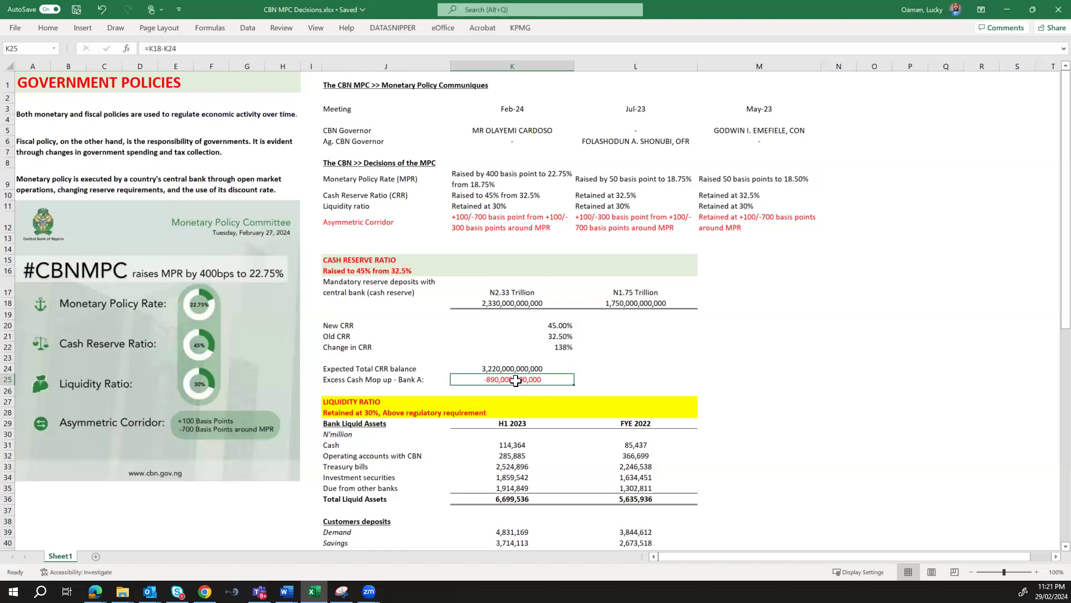
# - Review the cash, treasury bills and investment securities rows and the H1 2023 liquidity ratio formula in K45
pyautogui.scroll(-4, 515, 381)
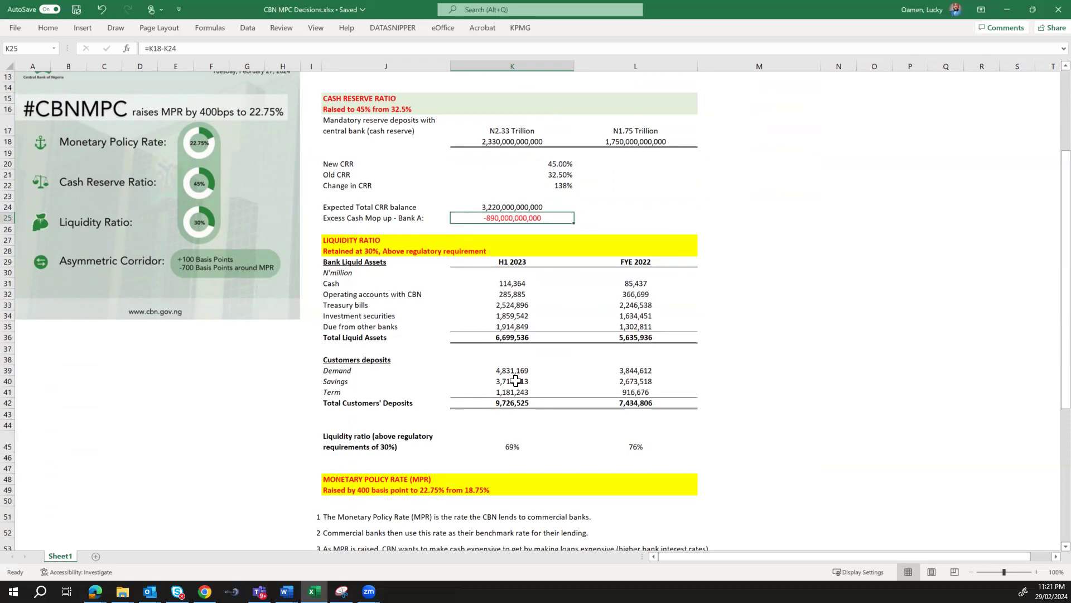
pyautogui.click(342, 284)
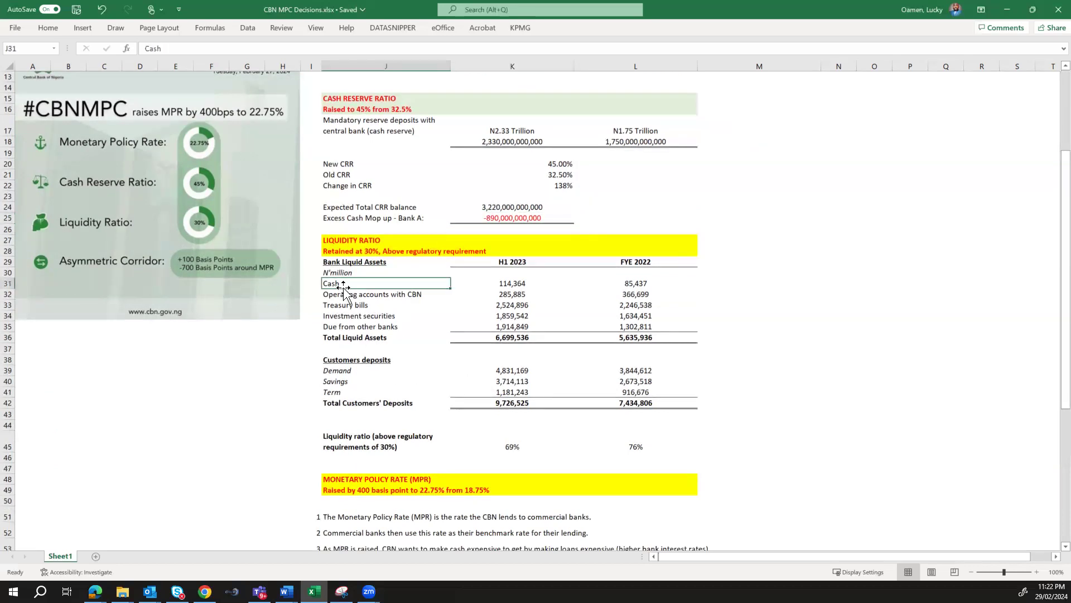
pyautogui.click(393, 304)
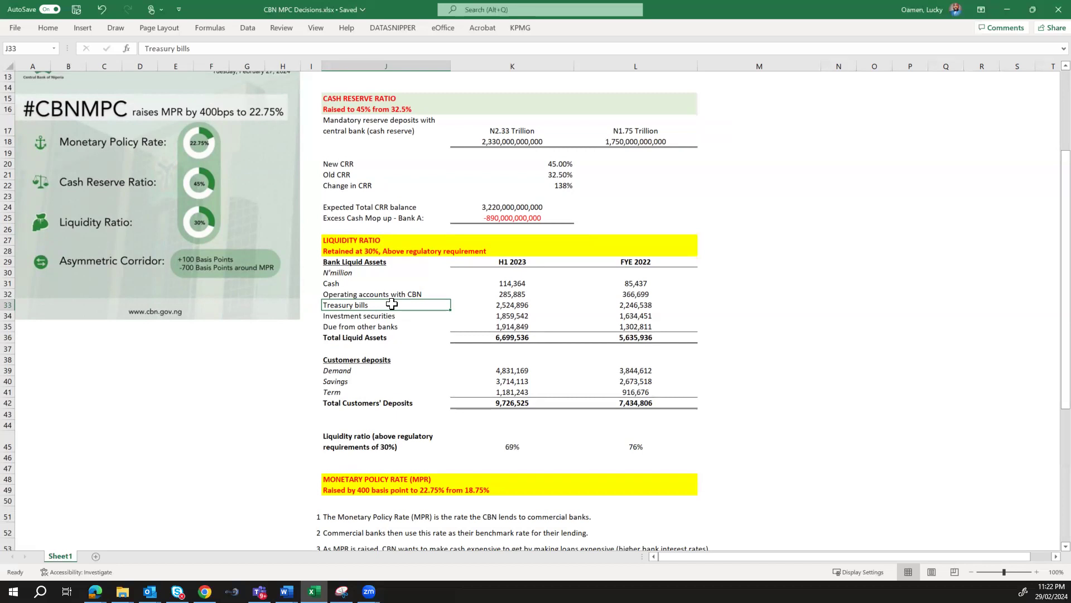
pyautogui.click(373, 317)
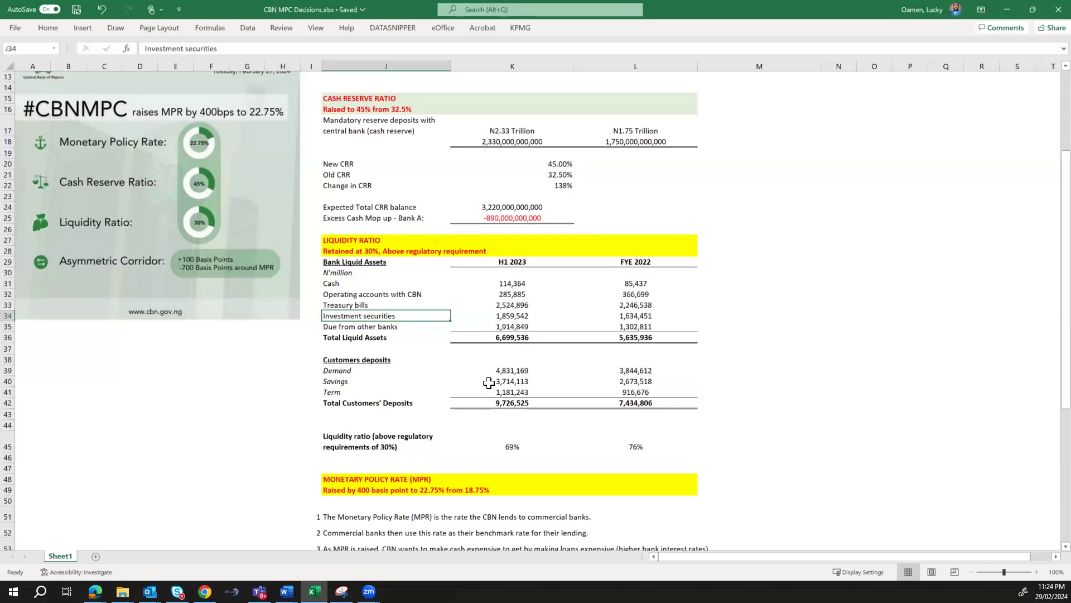
pyautogui.click(517, 448)
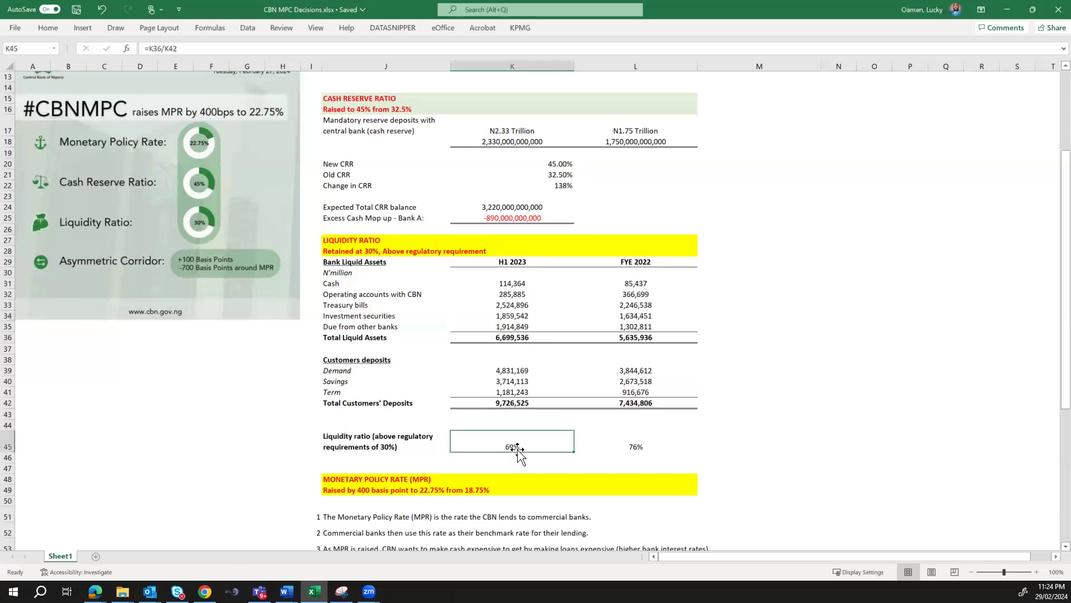
pyautogui.click(214, 50)
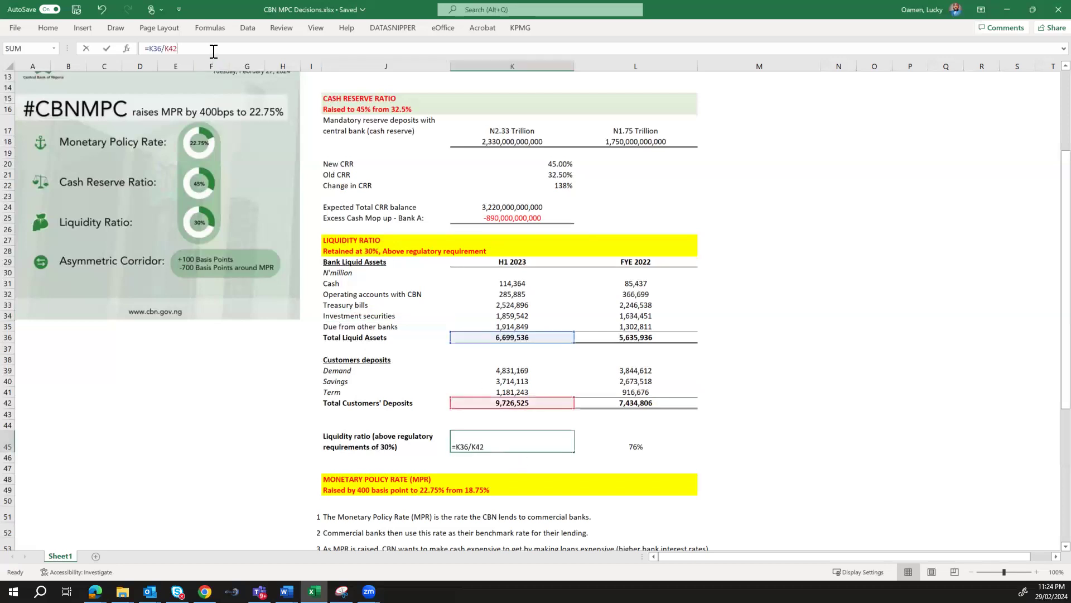
pyautogui.hotkey('ctrl', 'Return')
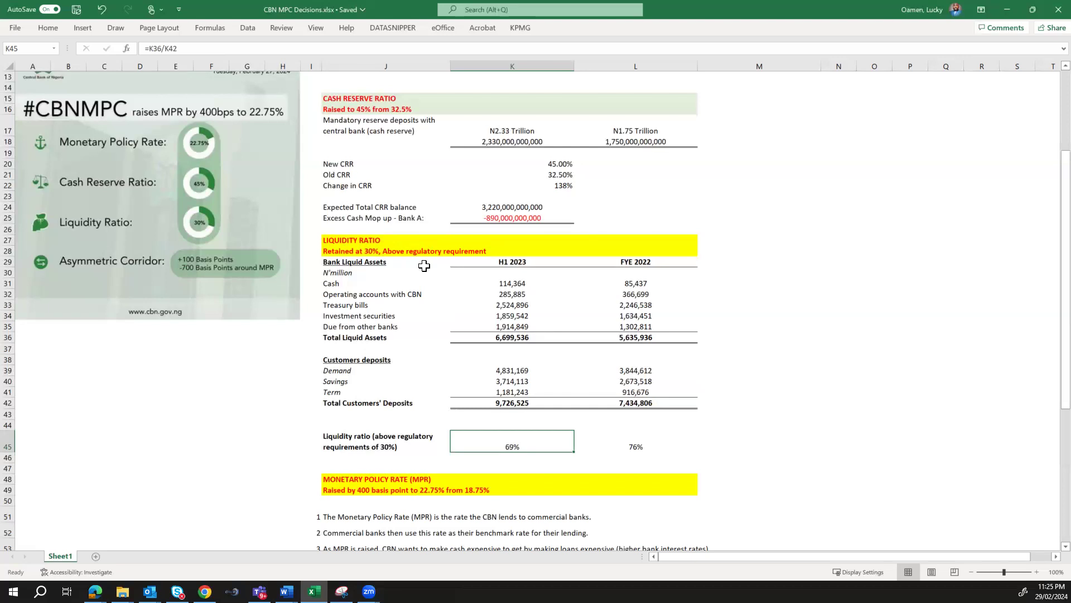
# - Scroll to the MPR section and select the note on the 30.40% bank interest rate
pyautogui.click(448, 413)
pyautogui.scroll(-4, 449, 412)
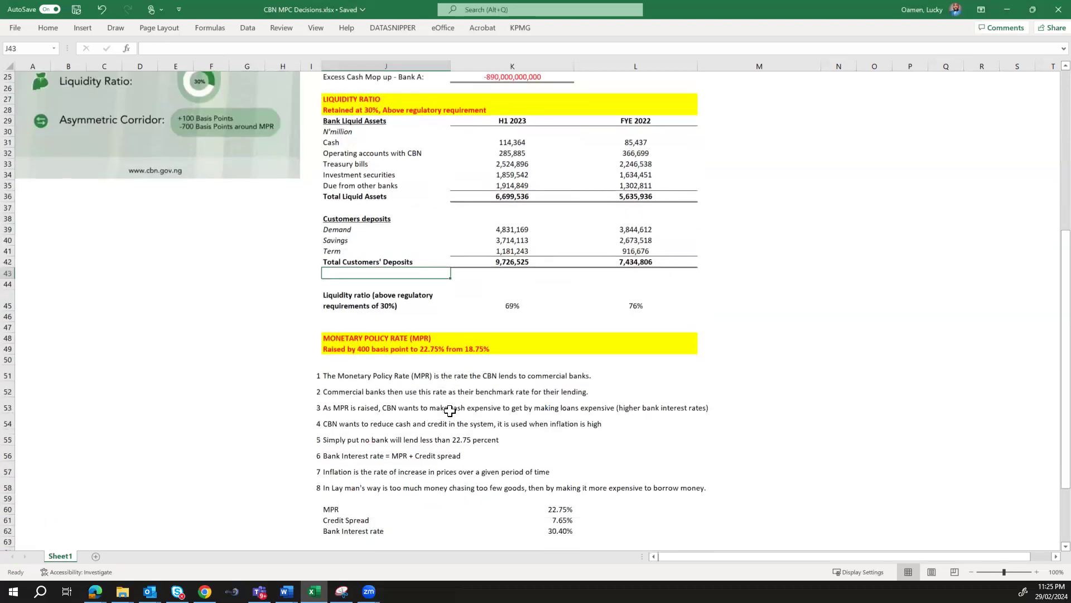
pyautogui.scroll(-1, 450, 411)
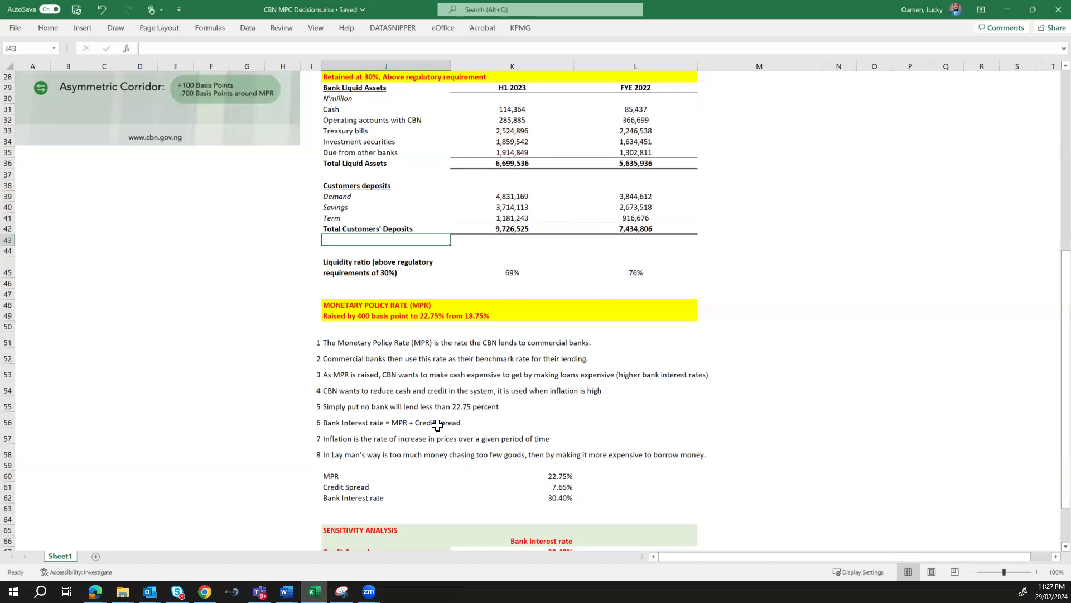
pyautogui.click(437, 424)
pyautogui.click(489, 423)
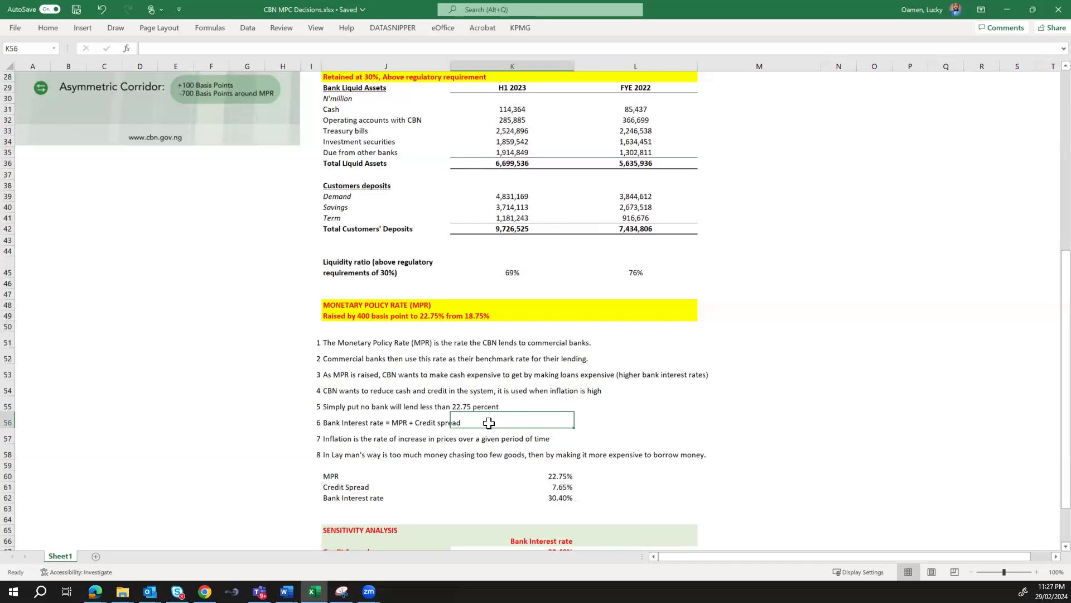
# - Scroll to the Sensitivity Analysis table and check that K62 is =SUM(K60:K61), giving 30.40%
pyautogui.scroll(-3, 489, 423)
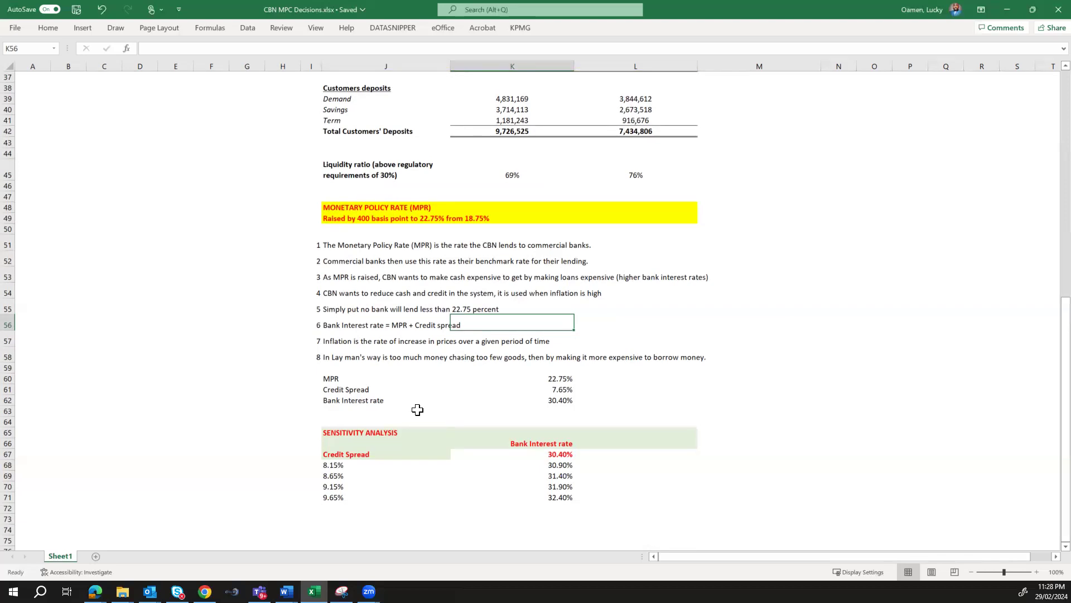
pyautogui.press('Down')
pyautogui.press('Down')
pyautogui.press('Down')
pyautogui.press('Down')
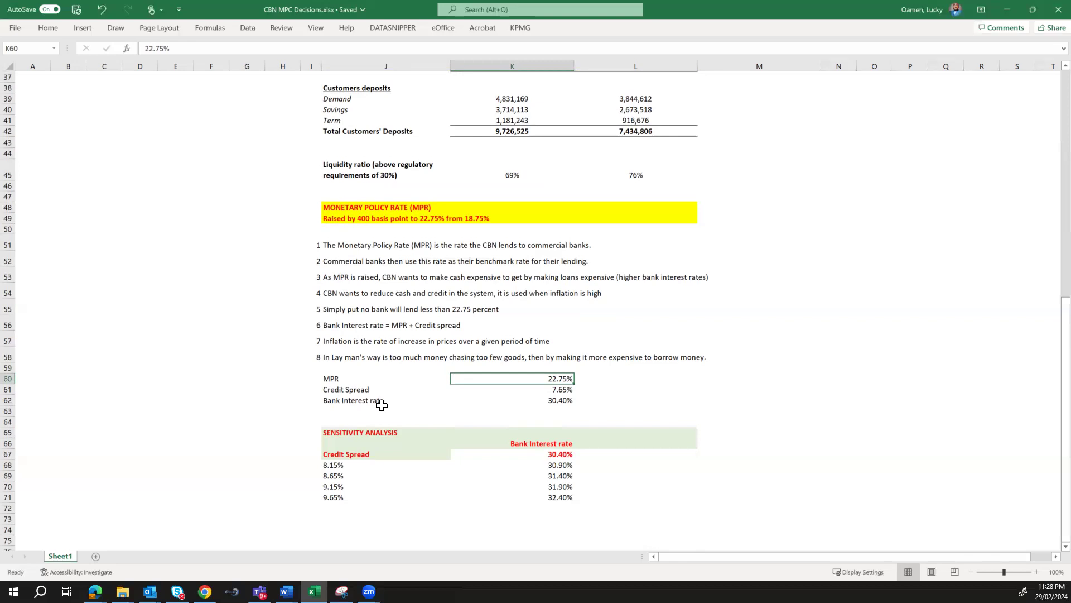
pyautogui.press('Down')
pyautogui.press('Down')
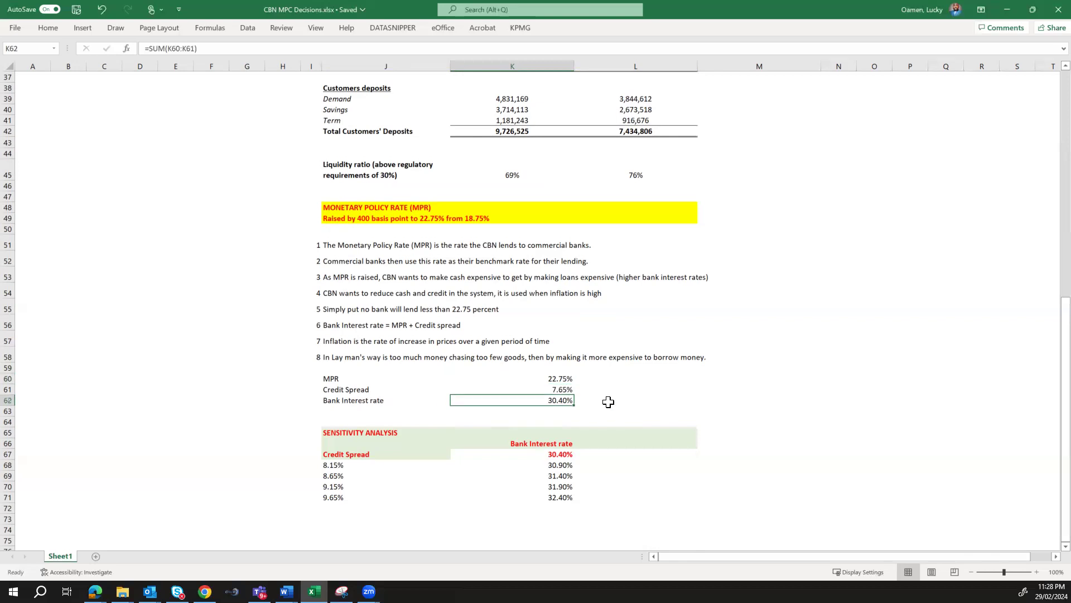
# - Add a 'p.a' label in L62 beside the 30.40% bank interest rate
pyautogui.click(609, 401)
pyautogui.write('p')
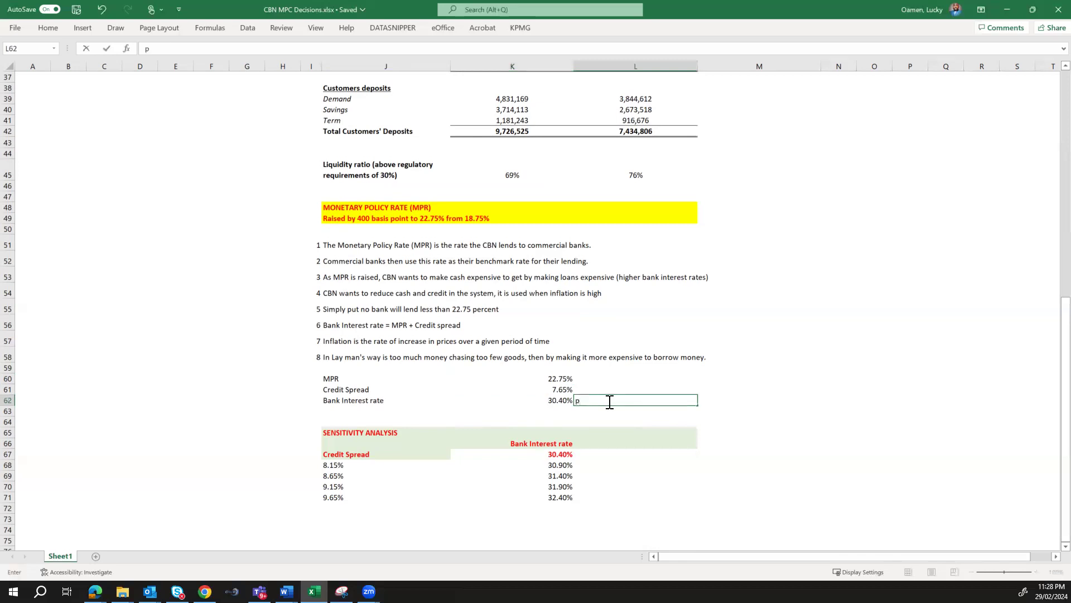
pyautogui.write('.a')
pyautogui.press('Up')
pyautogui.press('Left')
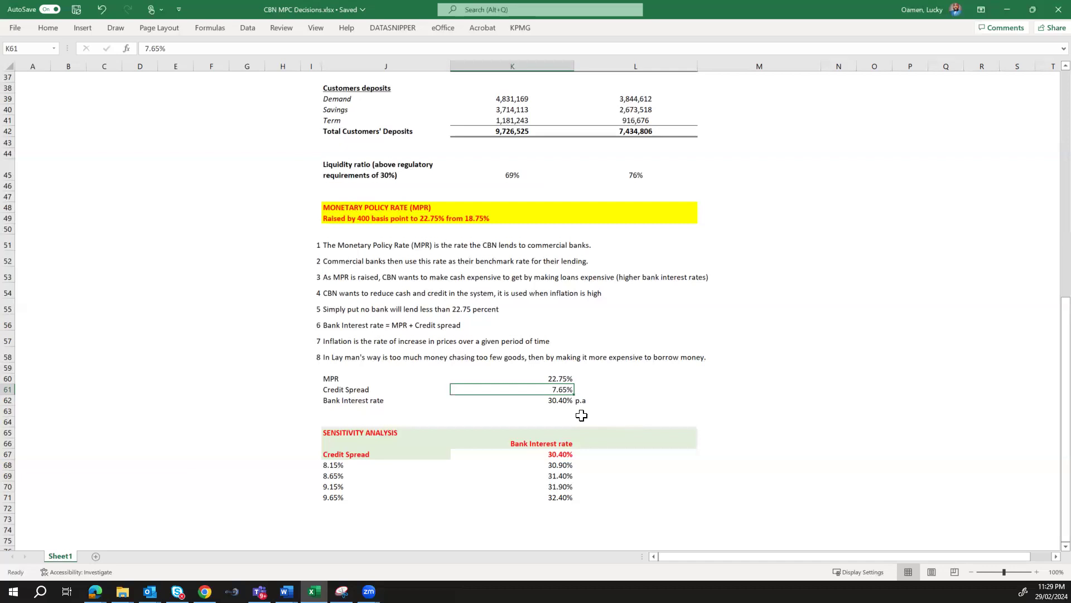
pyautogui.click(377, 458)
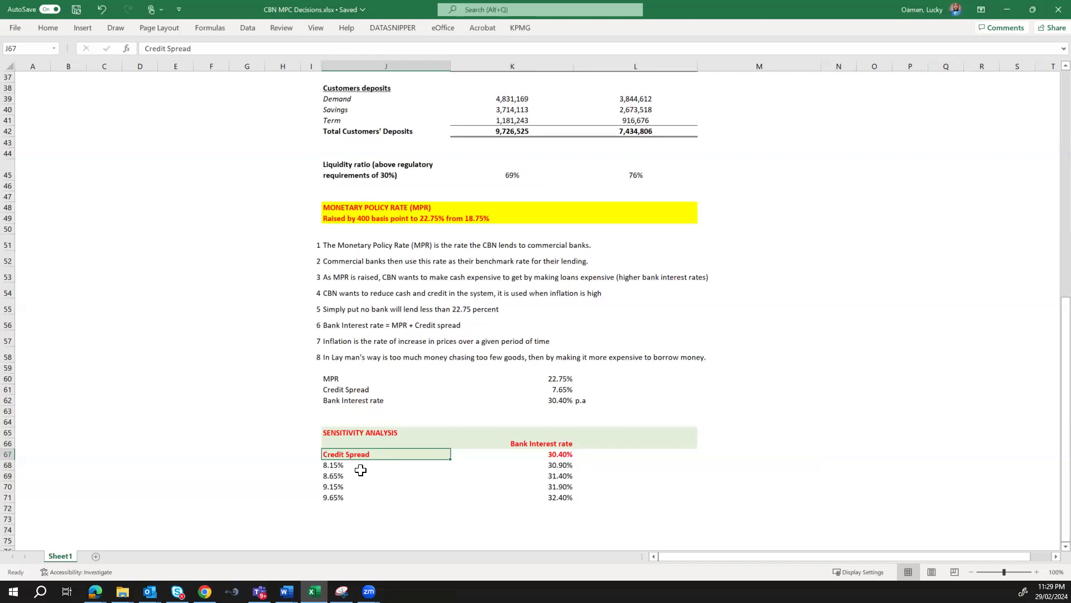
pyautogui.moveTo(360, 468); pyautogui.dragTo(360, 473)
pyautogui.click(357, 466)
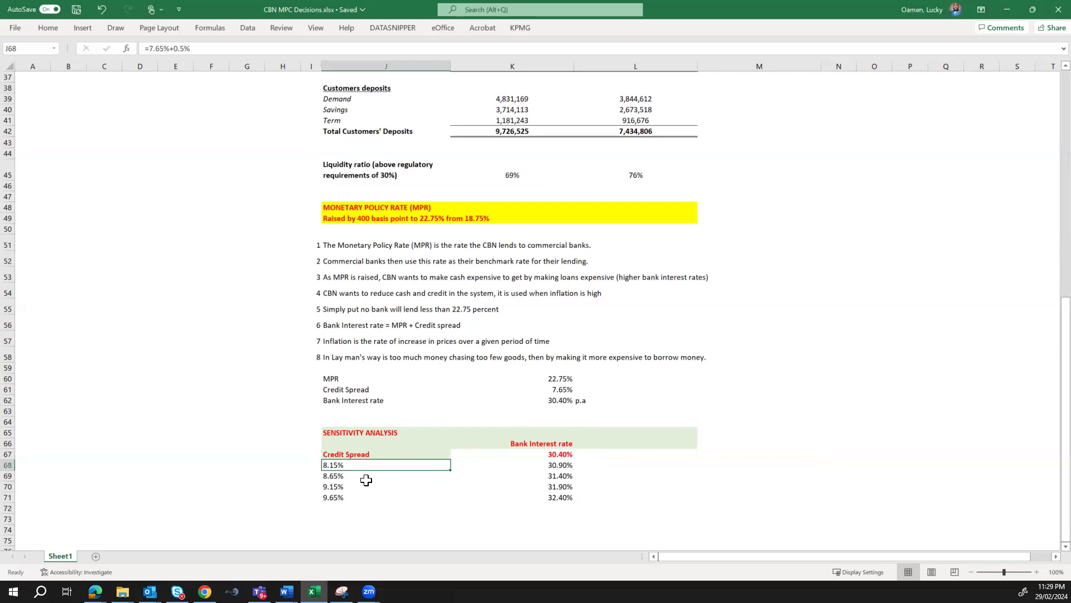
pyautogui.click(559, 475)
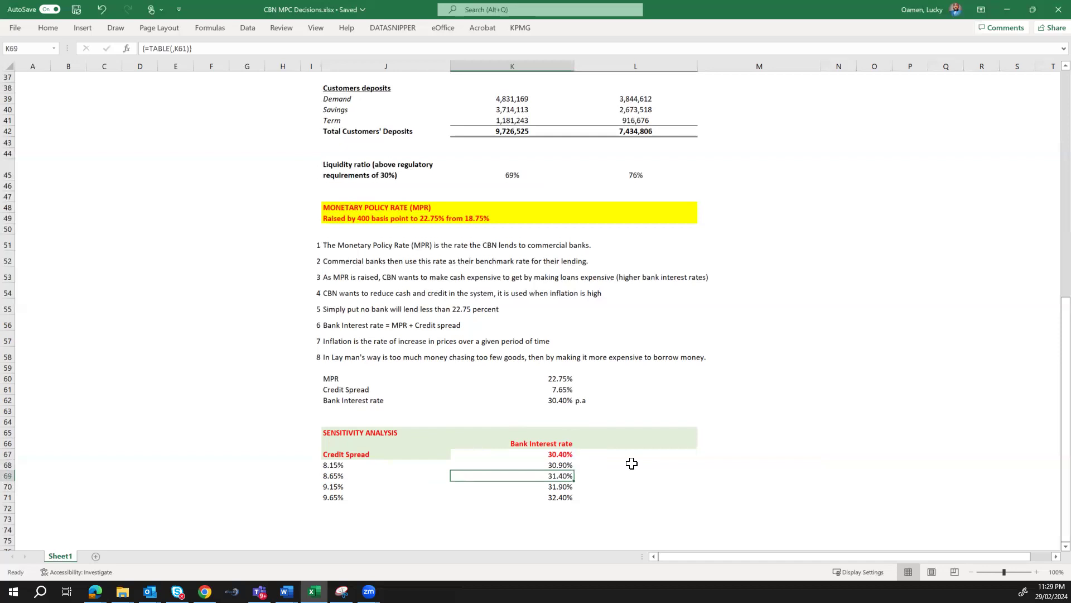